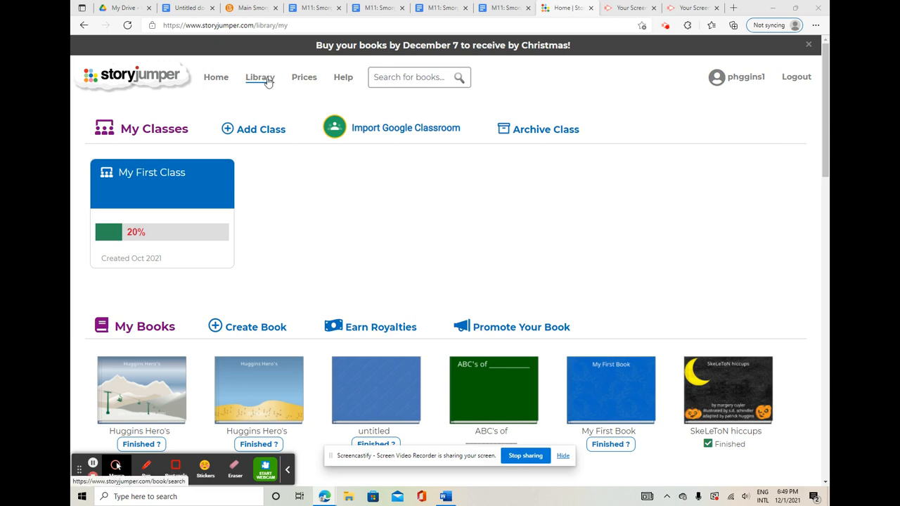
- Look through the story library's categories, collections and listed books
click(267, 82)
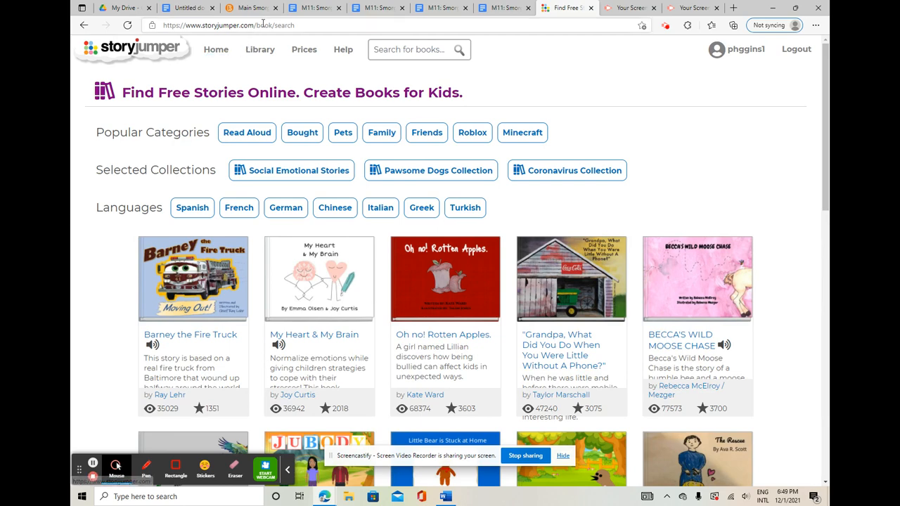
scroll(264, 56, down, 1)
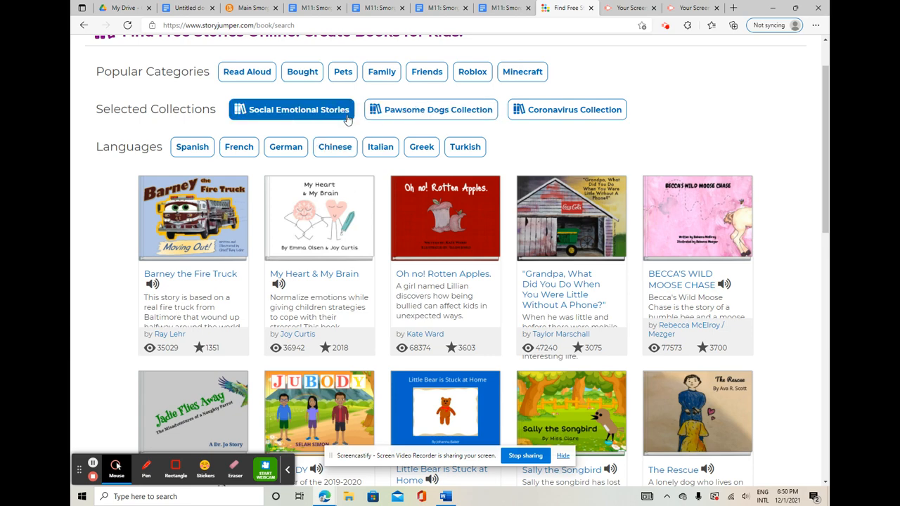
scroll(346, 120, up, 1)
scroll(309, 137, up, 1)
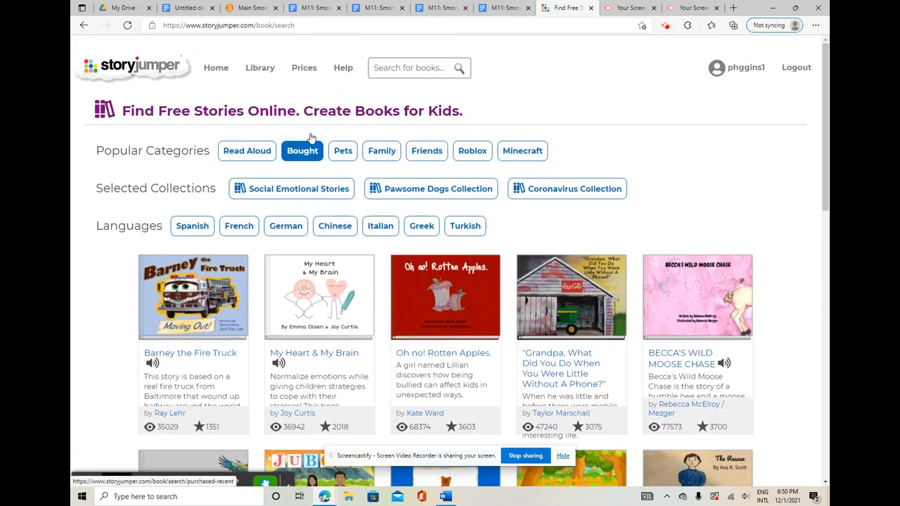
- Return to the home page and create a new book of the Blank type
click(217, 52)
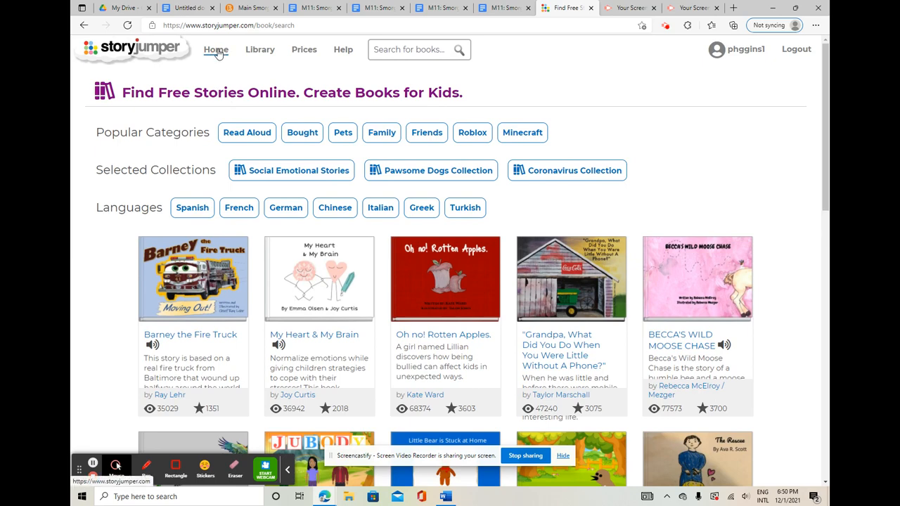
click(218, 54)
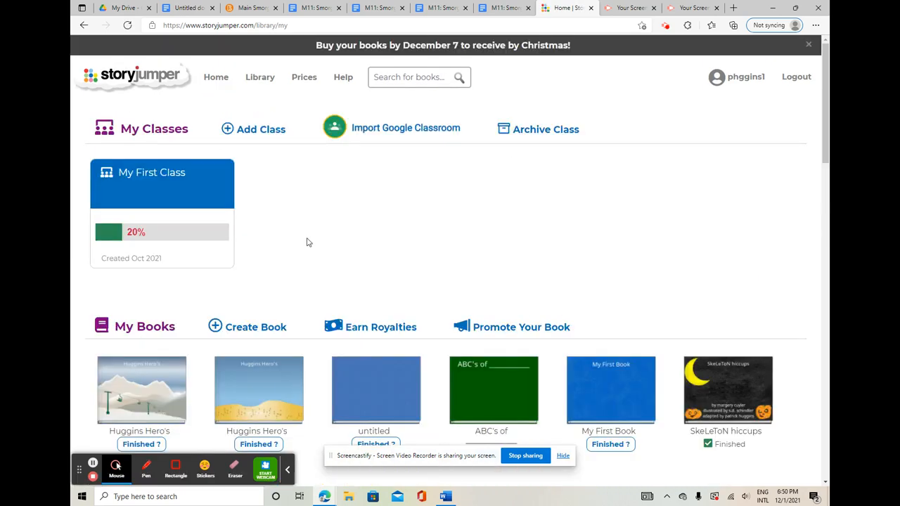
click(253, 327)
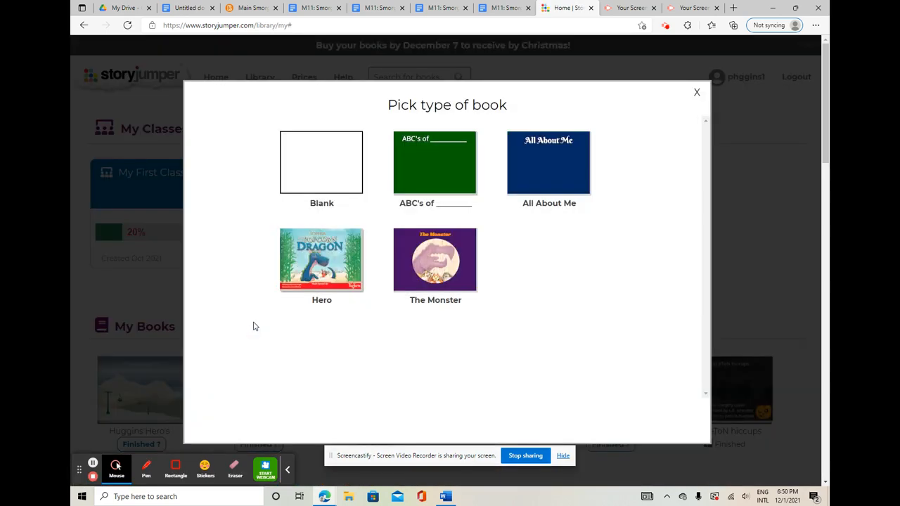
click(318, 161)
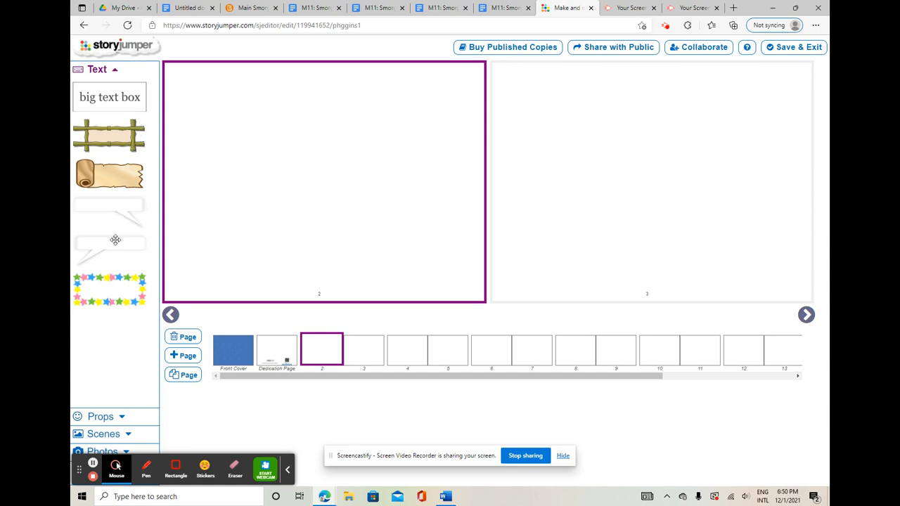
- Add a big text box on page 2 saying that the teacher "took his class to learn about snow." and move it to the page's lower part
click(110, 97)
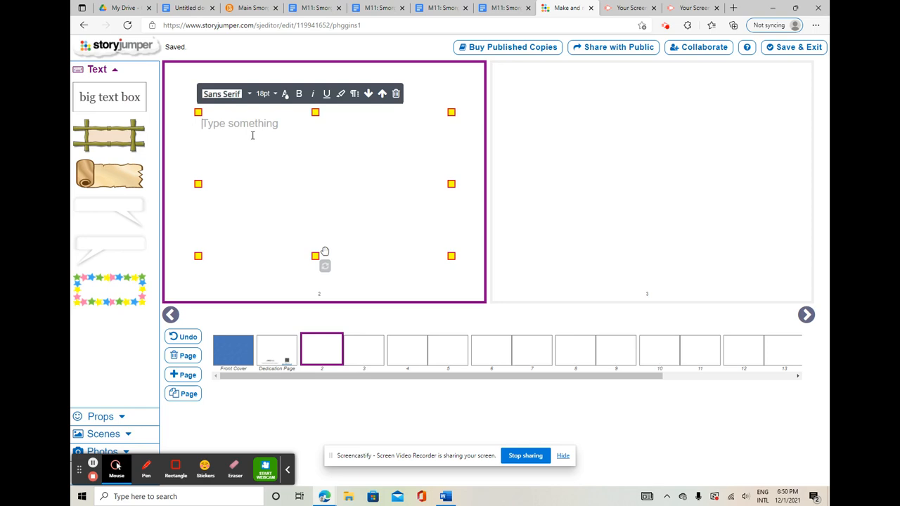
text(Mr. Huggins took his cl)
text(ass to le)
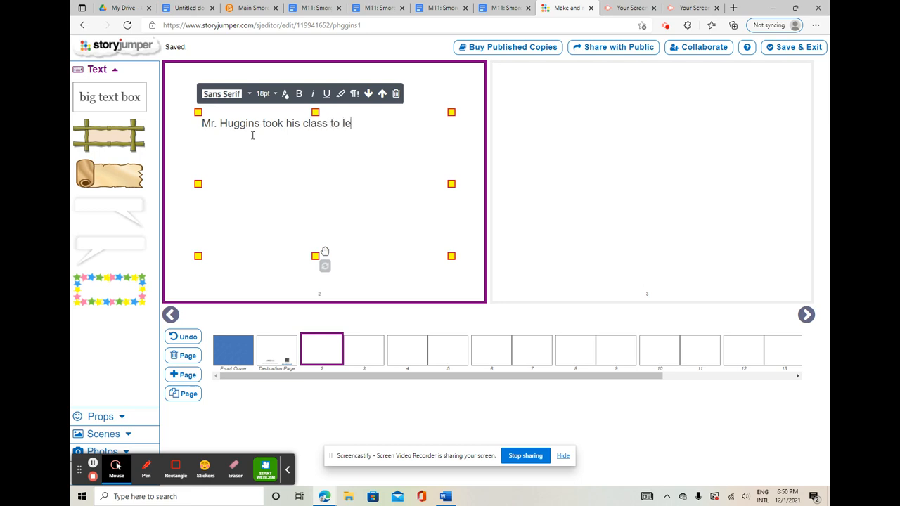
text(arn about snow.)
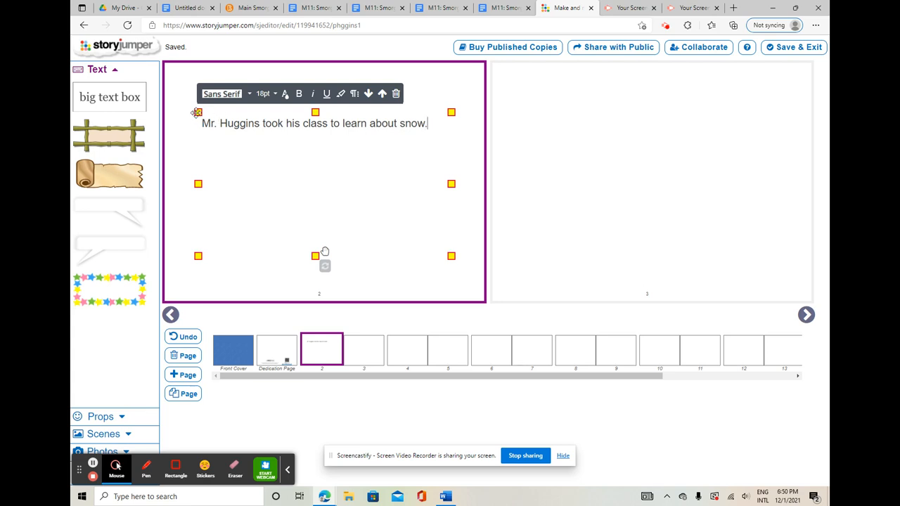
drag(198, 112, 196, 234)
click(266, 101)
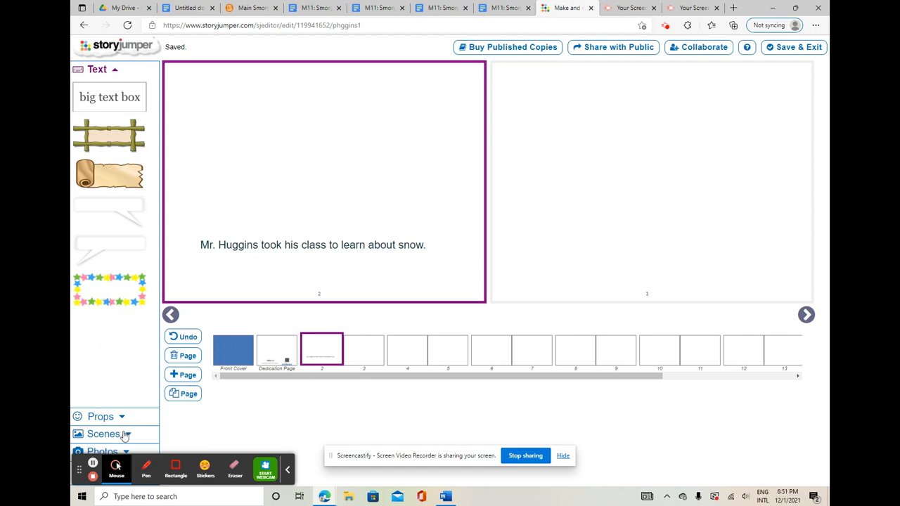
- Search the scenes for "snow" and apply the snowy mountain scene with the ski lift as page 2's background
click(125, 435)
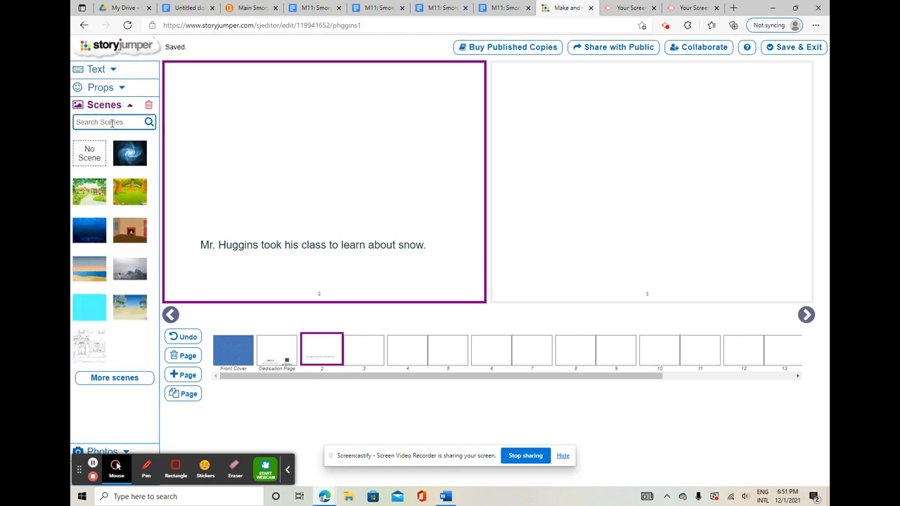
text(snow)
key(Return)
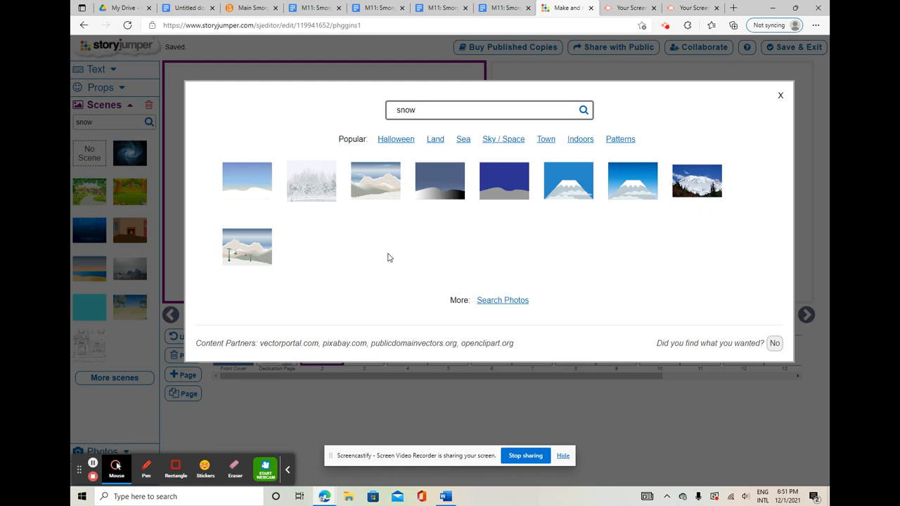
click(251, 249)
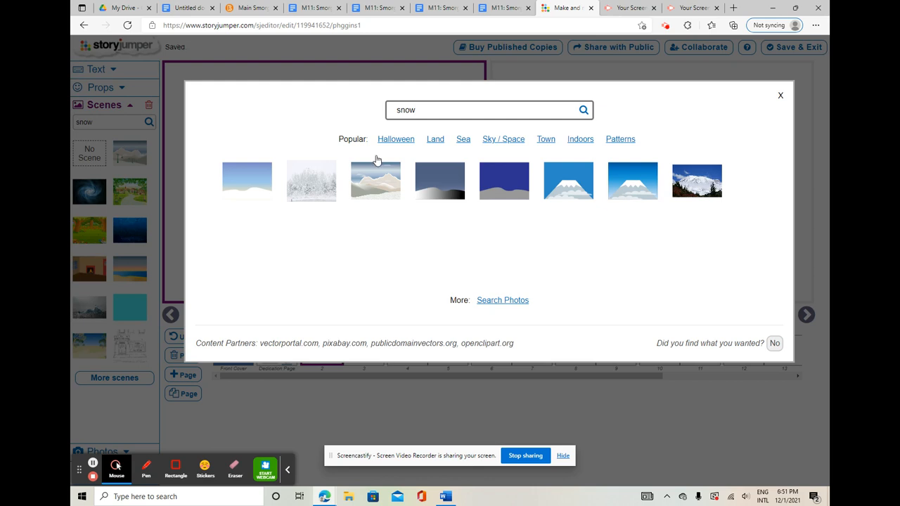
click(782, 95)
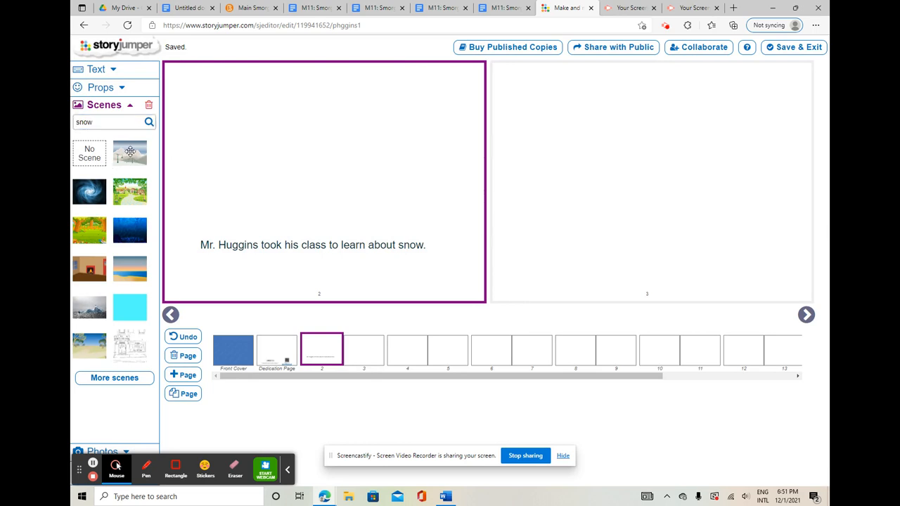
click(129, 152)
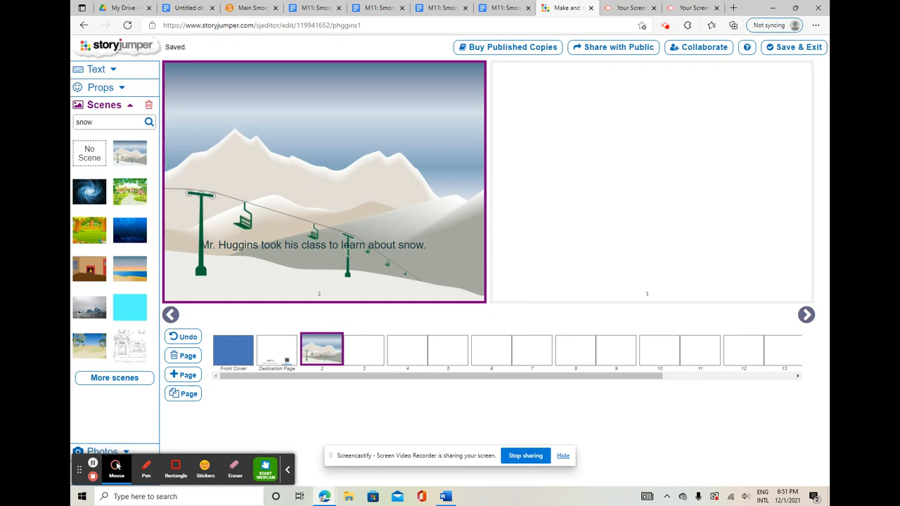
- Search the props for "snowflake" and add the blue snowflake to the available props
click(122, 89)
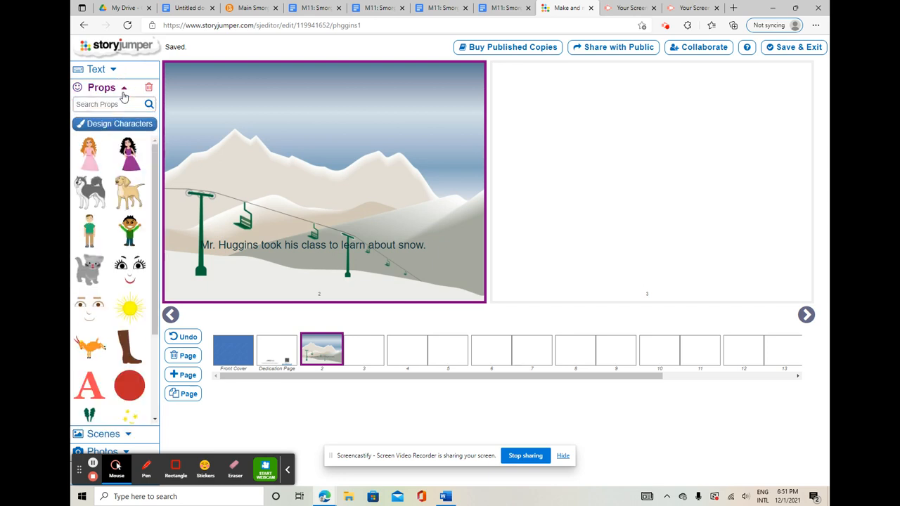
click(126, 107)
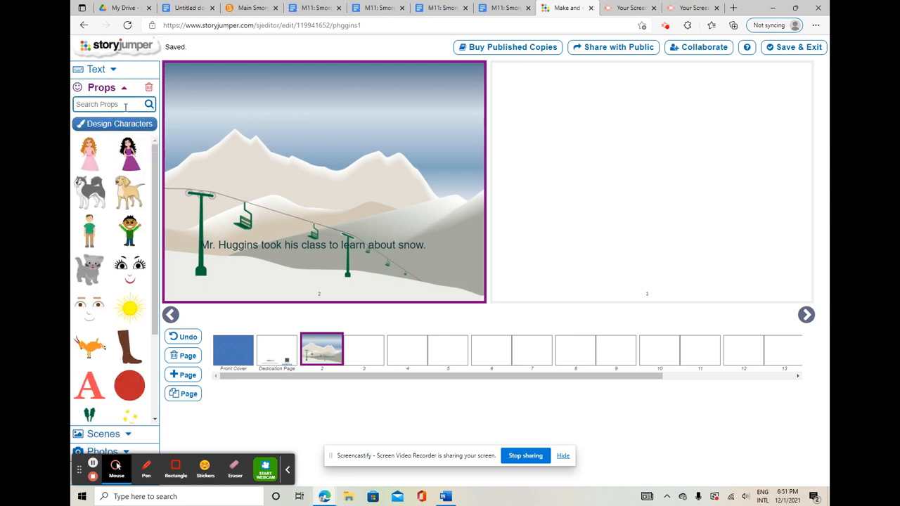
text(snowflake)
key(Return)
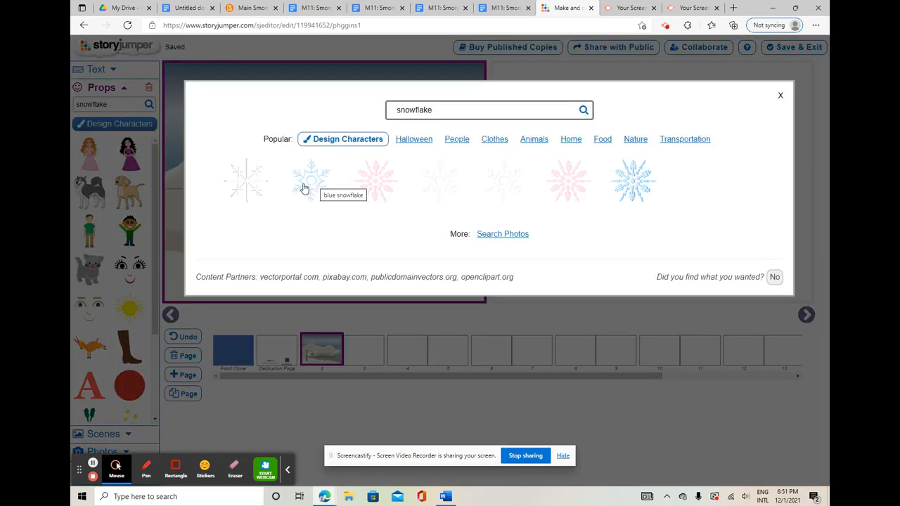
click(303, 181)
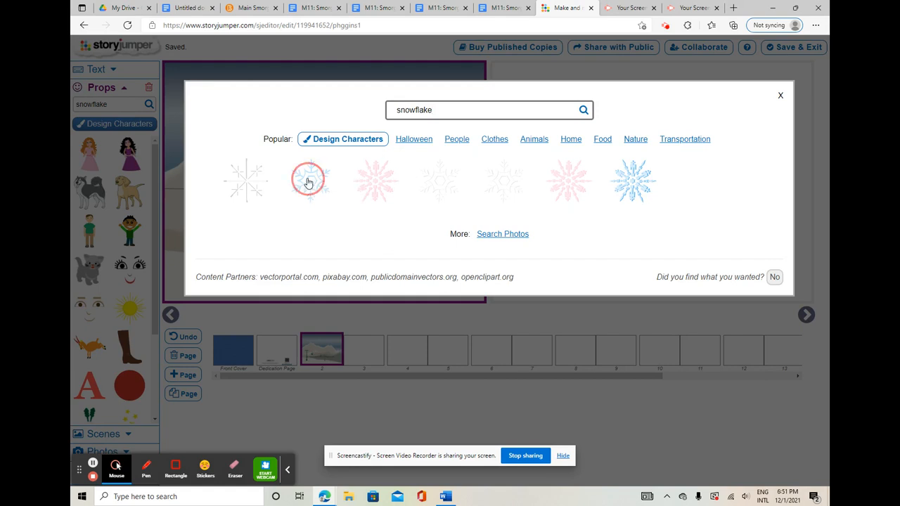
click(780, 94)
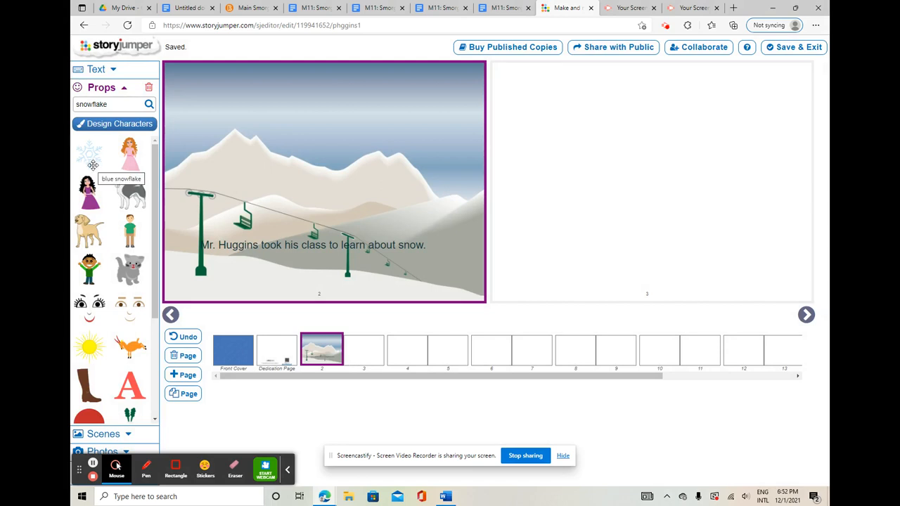
- Place the blue snowflake on page 2, enlarge it and fit it into the page's lower-right corner beside the text
click(92, 165)
drag(196, 80, 298, 184)
drag(306, 145, 456, 281)
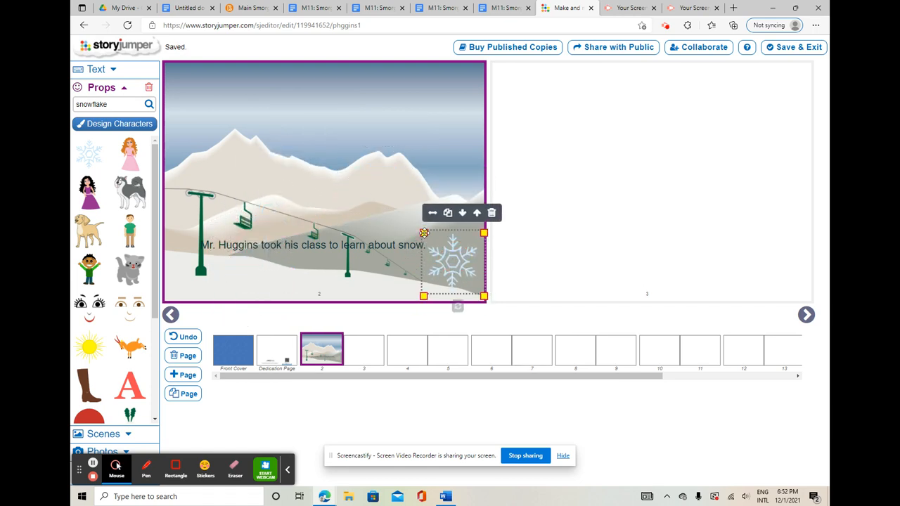
drag(423, 233, 437, 246)
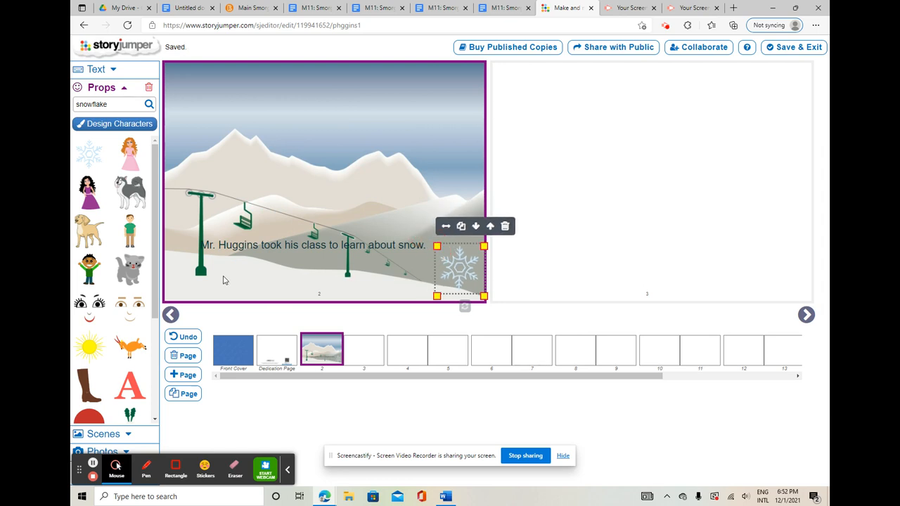
- Search props and photos for "class" and add the photo of a teacher and child in a misty forest as an uncropped prop
click(118, 107)
double_click(118, 104)
text(class)
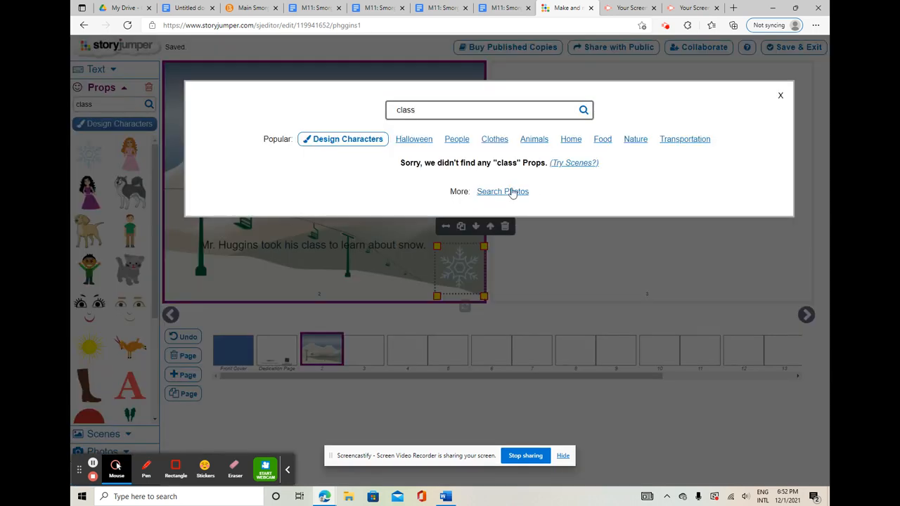
click(512, 191)
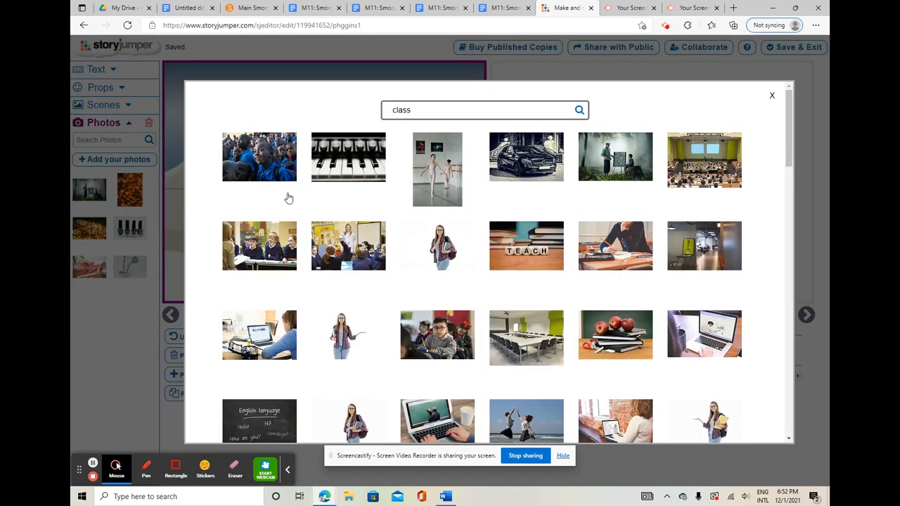
click(589, 176)
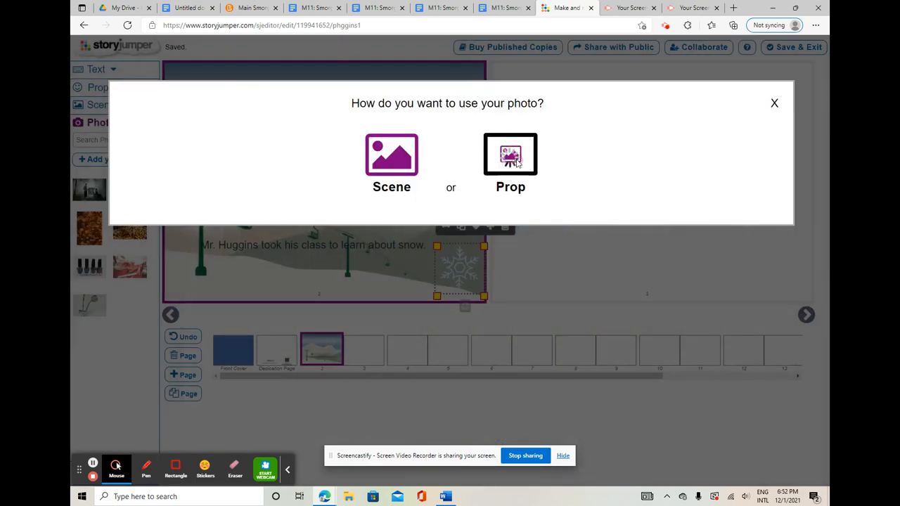
click(517, 163)
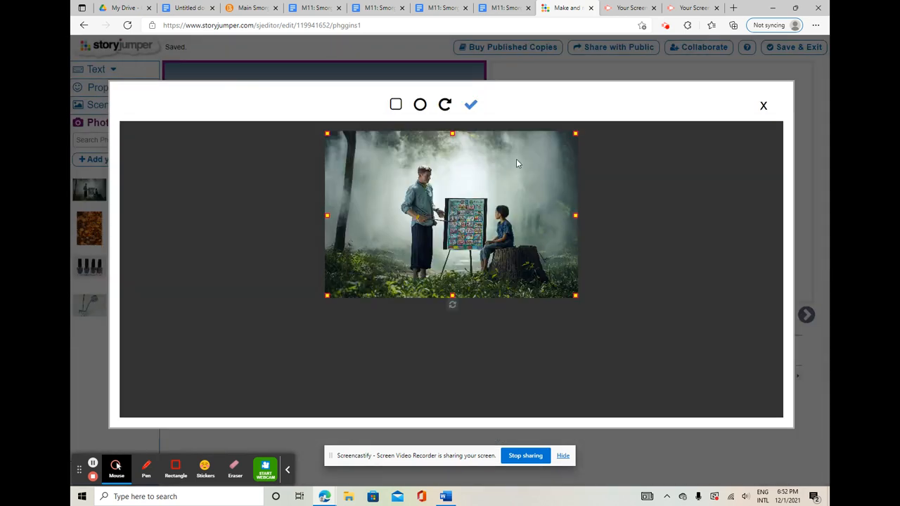
click(468, 106)
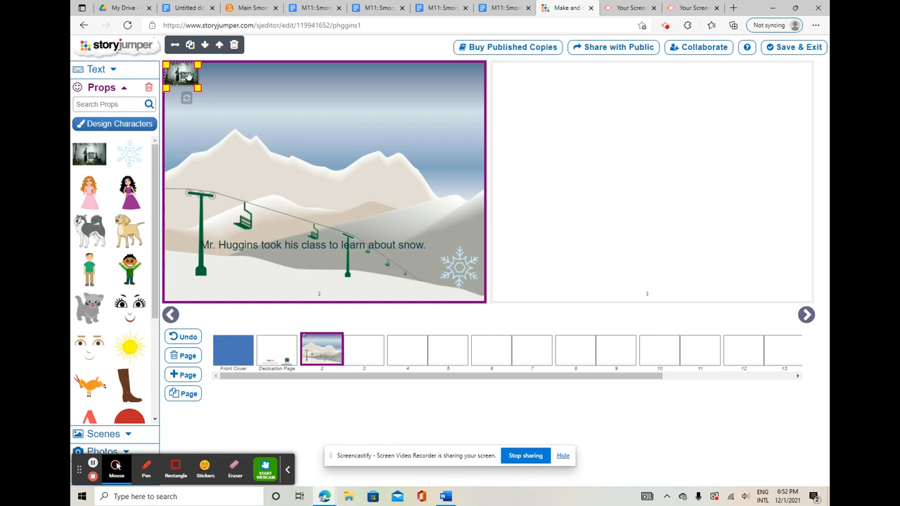
- Enlarge one copy of the misty forest photo on page 2, and delete it and a second, small copy
drag(198, 88, 347, 215)
click(301, 102)
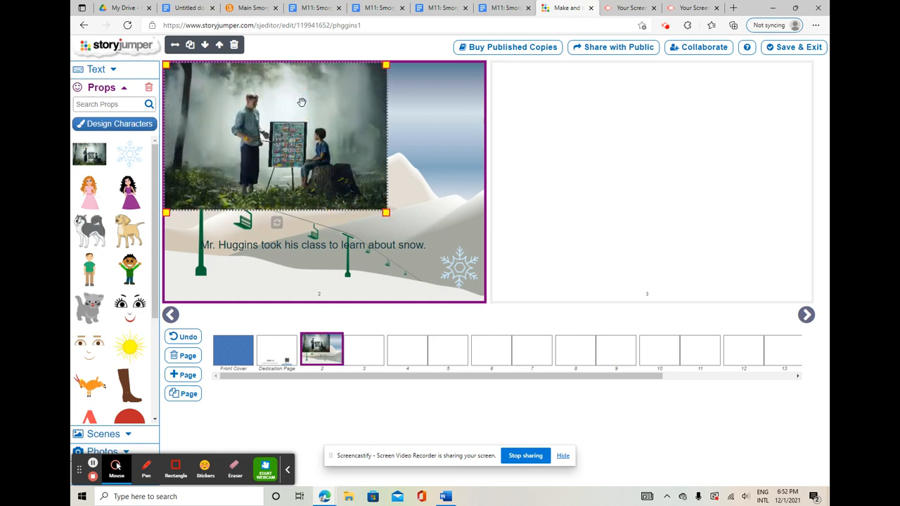
click(235, 47)
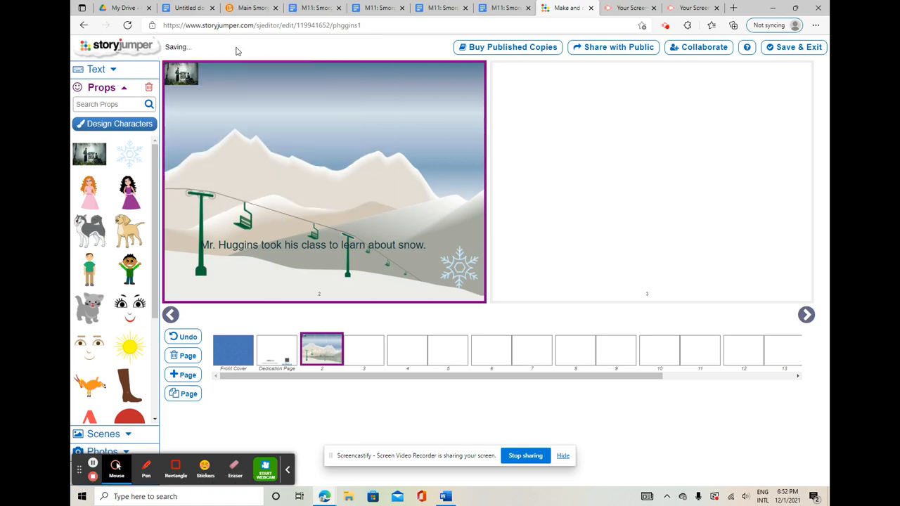
click(184, 76)
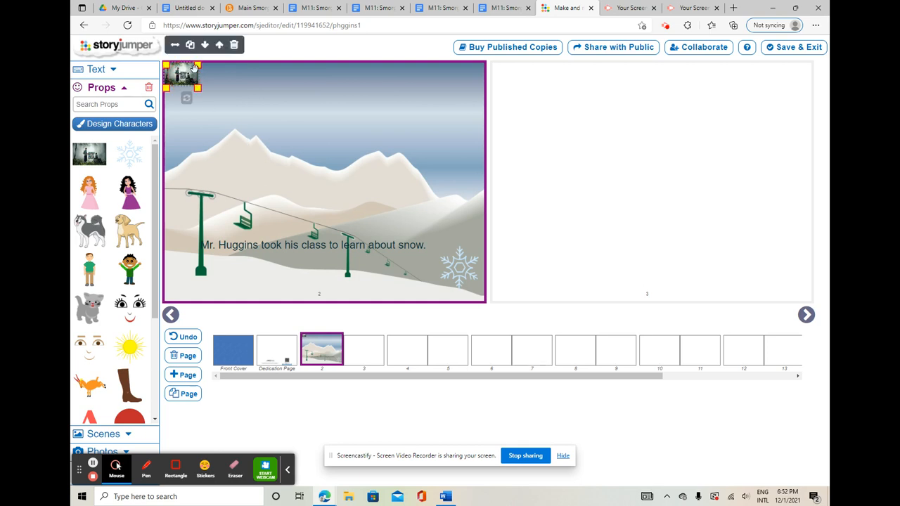
click(235, 47)
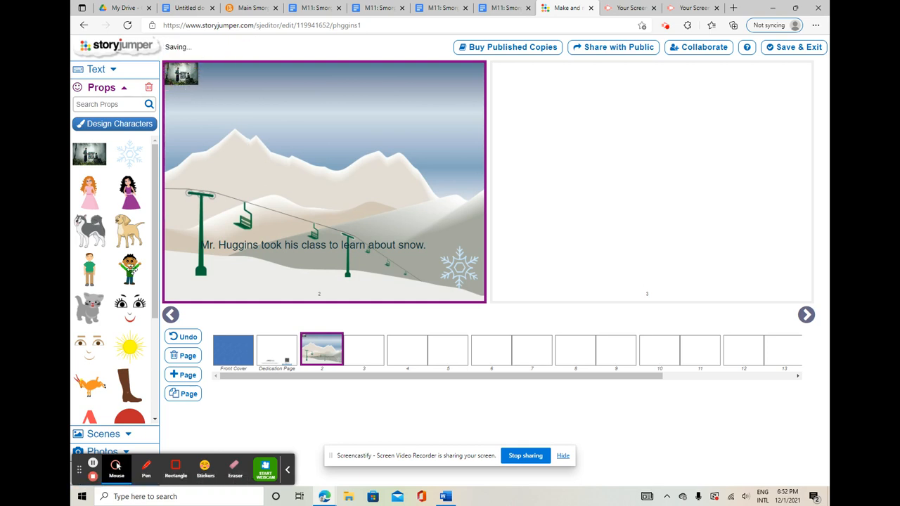
- Place the boy in the green shirt on page 2 over the ski lift, enlarge him and move him behind the text
scroll(131, 270, down, 3)
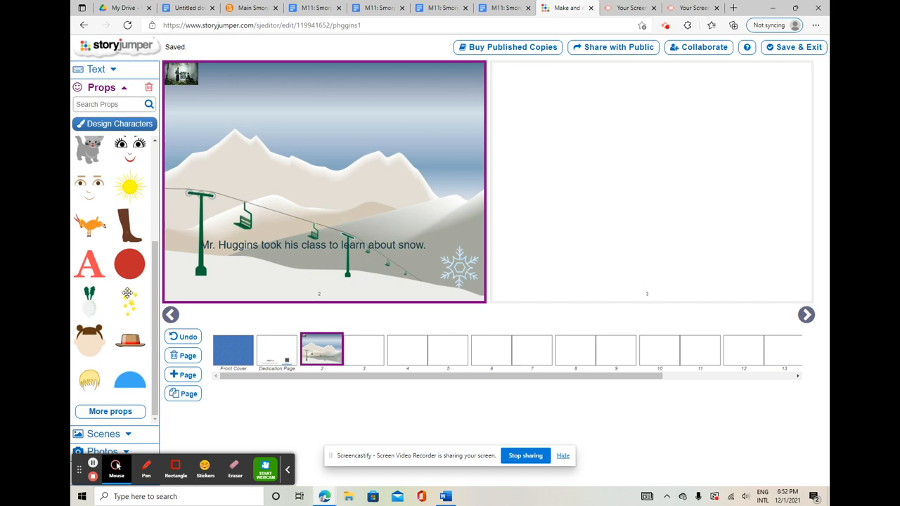
scroll(119, 256, up, 3)
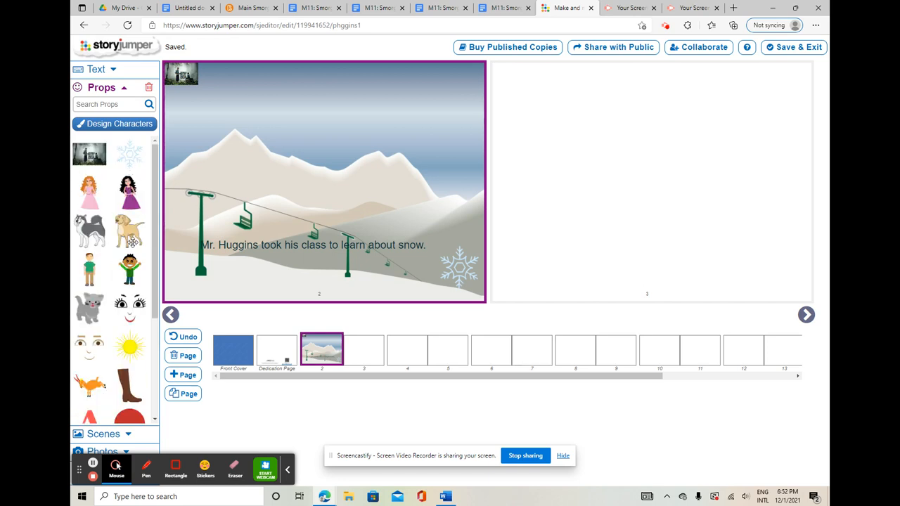
click(88, 270)
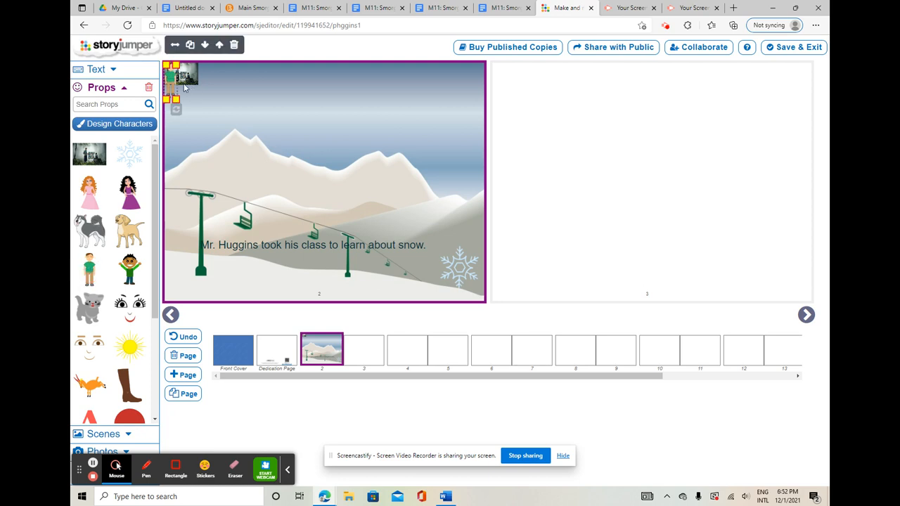
drag(168, 81, 237, 205)
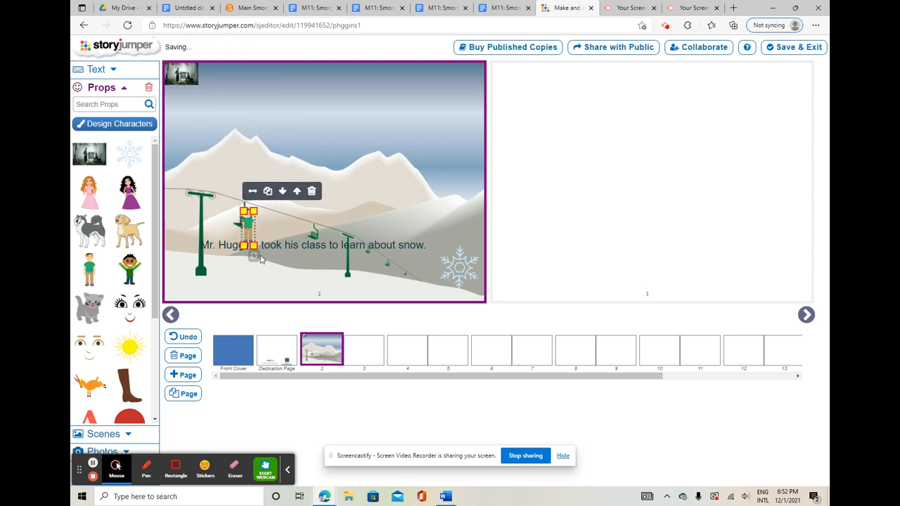
drag(253, 246, 251, 208)
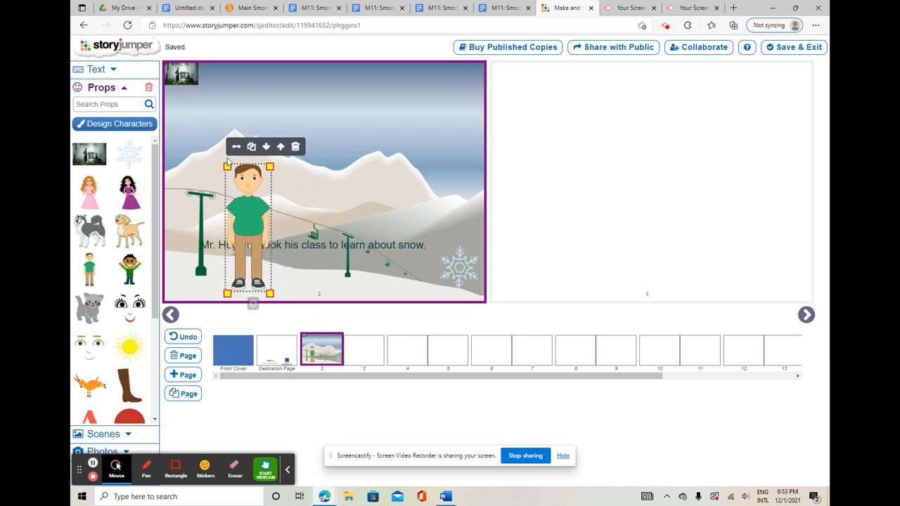
click(267, 147)
- Select the blank page 3 and look through the remaining page thumbnails up to the back cover
scroll(105, 275, down, 3)
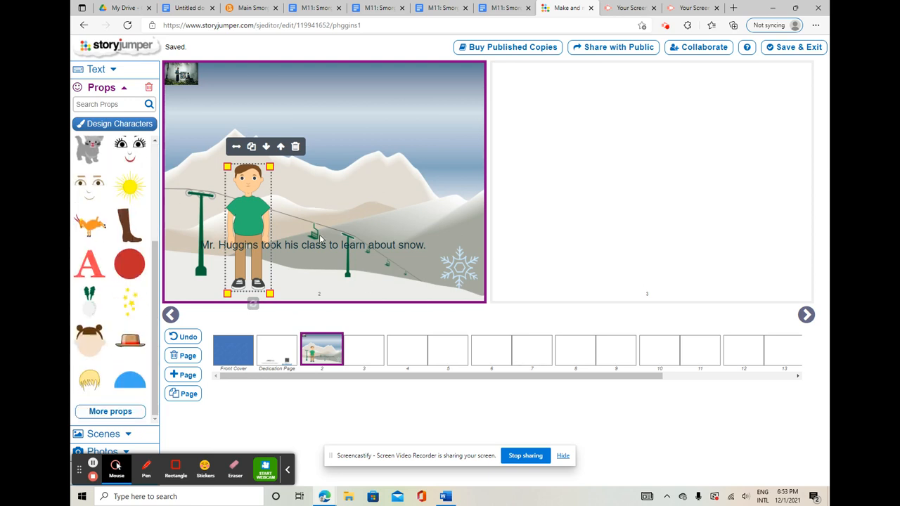
click(364, 348)
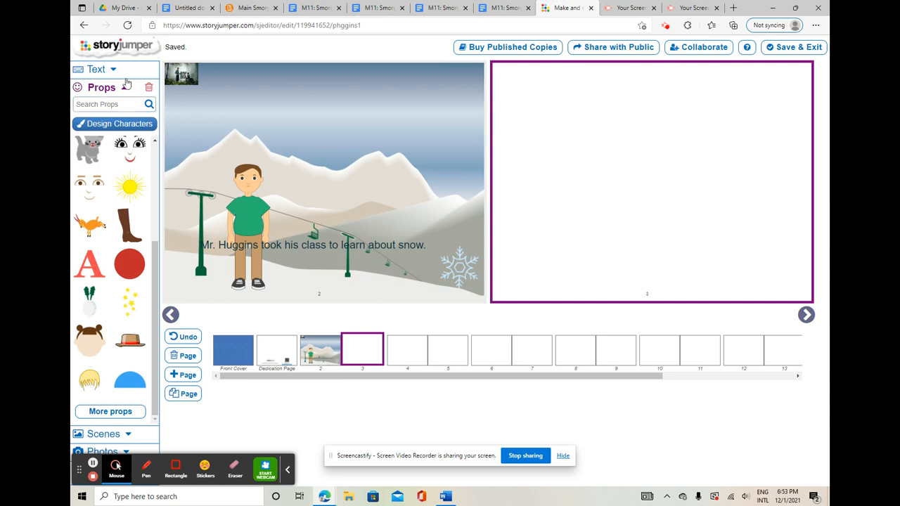
scroll(115, 312, down, 1)
scroll(492, 390, up, 1)
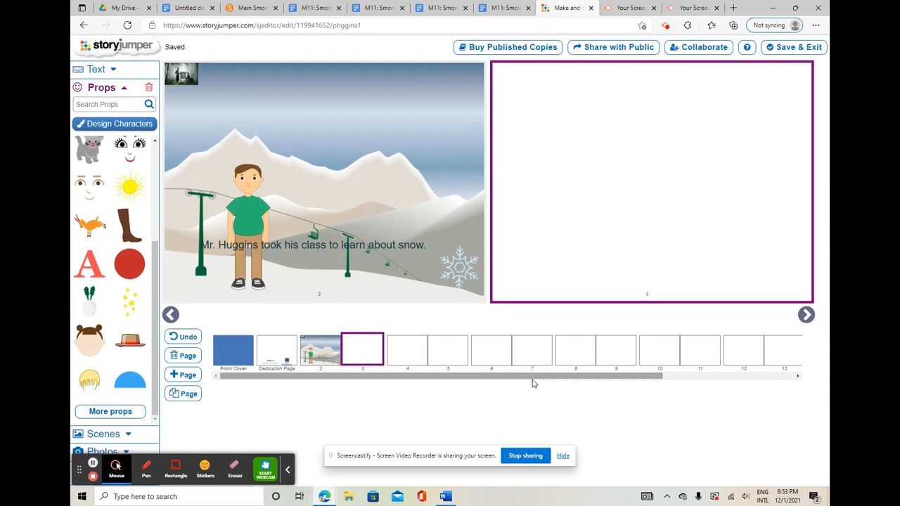
drag(530, 379, 749, 398)
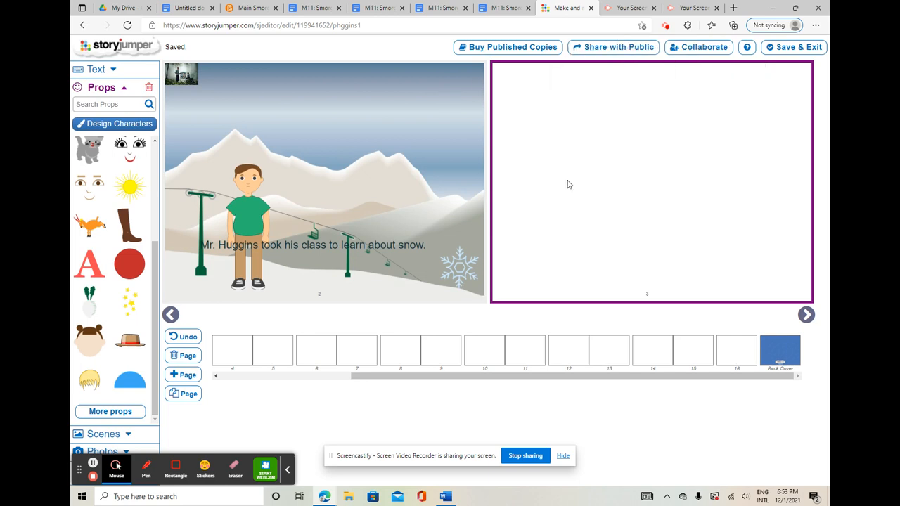
- Delete the remaining small misty forest photo from the upper-left corner of page 2
click(181, 75)
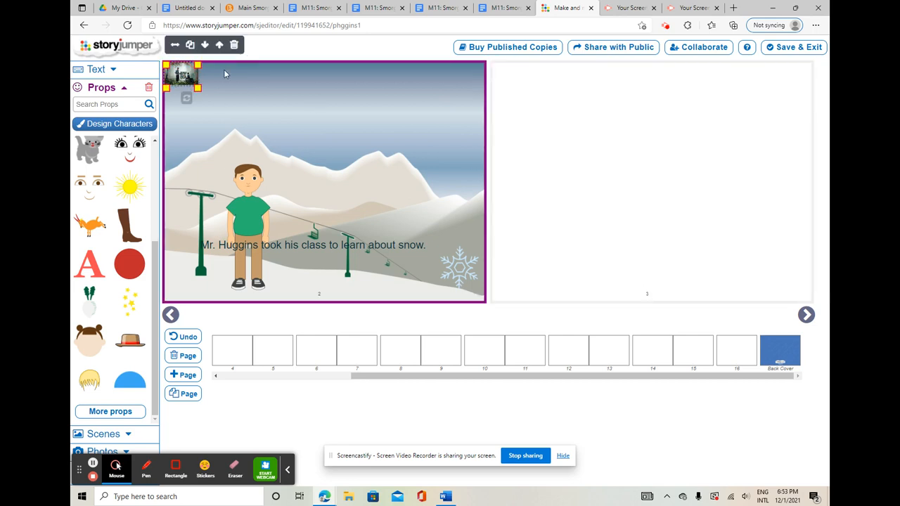
click(236, 46)
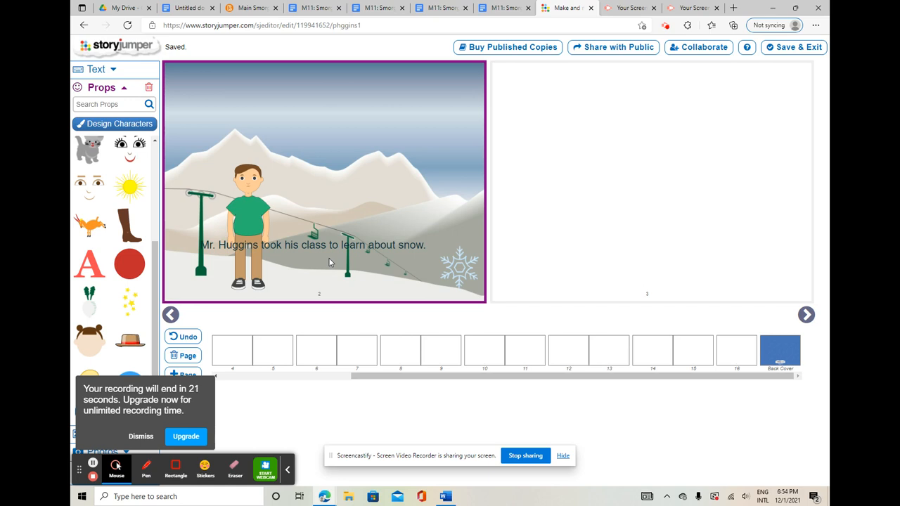
click(140, 436)
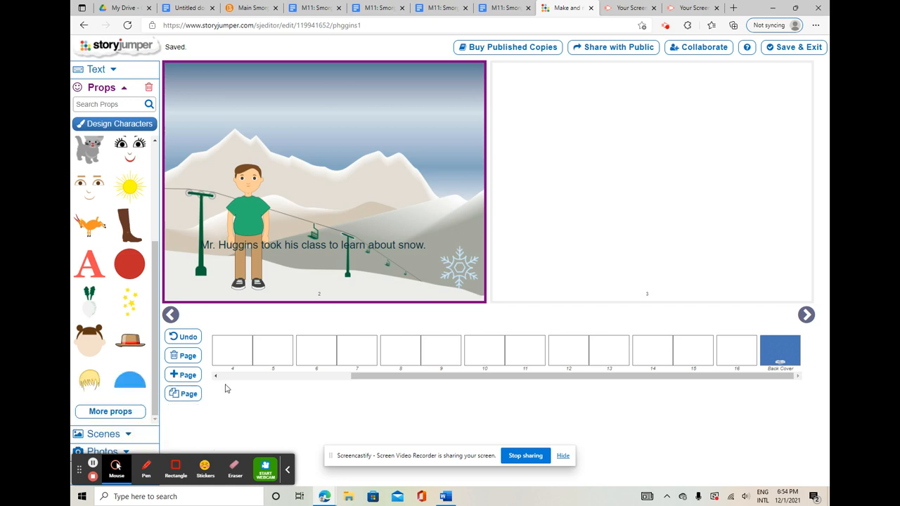